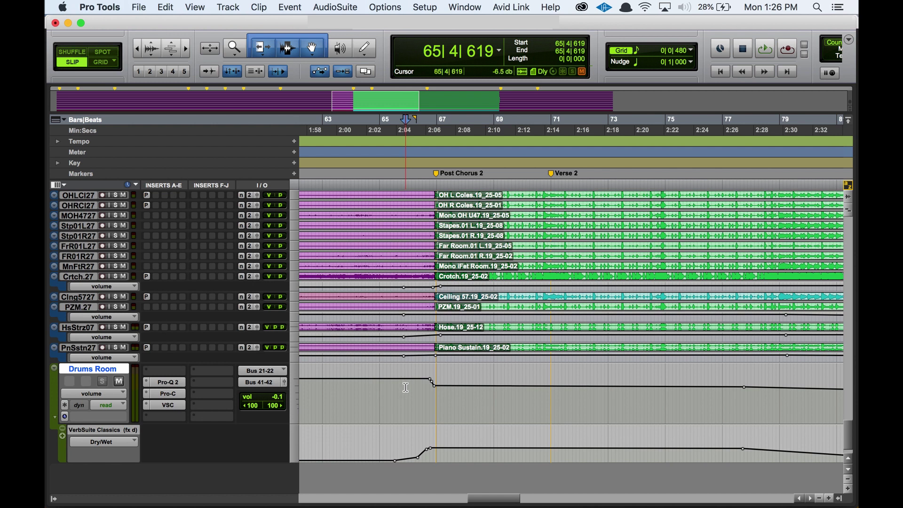
# - Select a 2|0|170-long range on the Drums Room volume automation, 65|4|619 to 67|4|789
pyautogui.moveTo(405, 387); pyautogui.dragTo(463, 385)
pyautogui.hotkey('shift', '/')
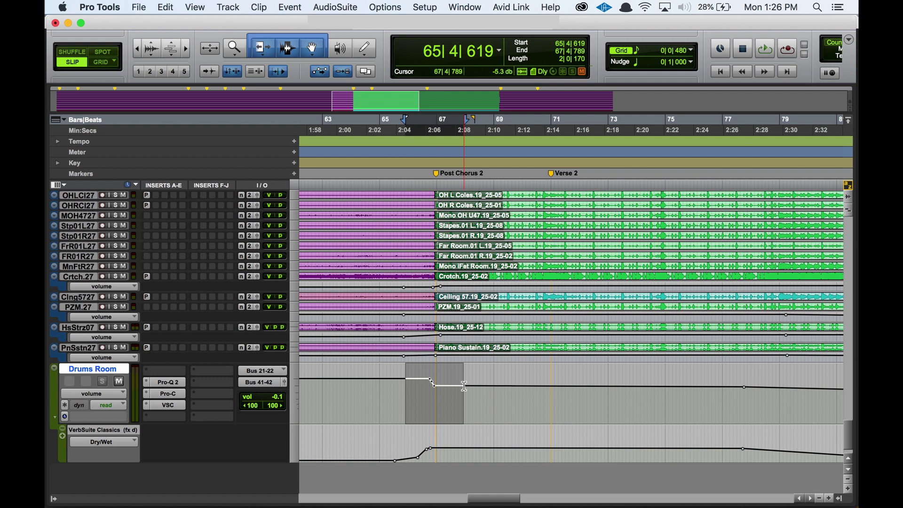
# - Loop-play a Drums Room range starting 65|4|448, stop, then reselect 65|4|533 to 67|4|704
pyautogui.click(405, 396)
pyautogui.moveTo(405, 397); pyautogui.dragTo(466, 397)
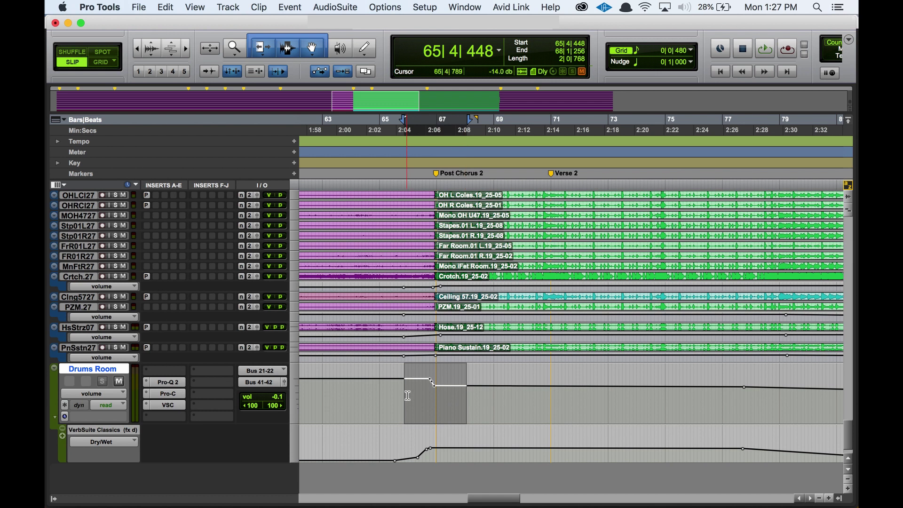
pyautogui.press('space')
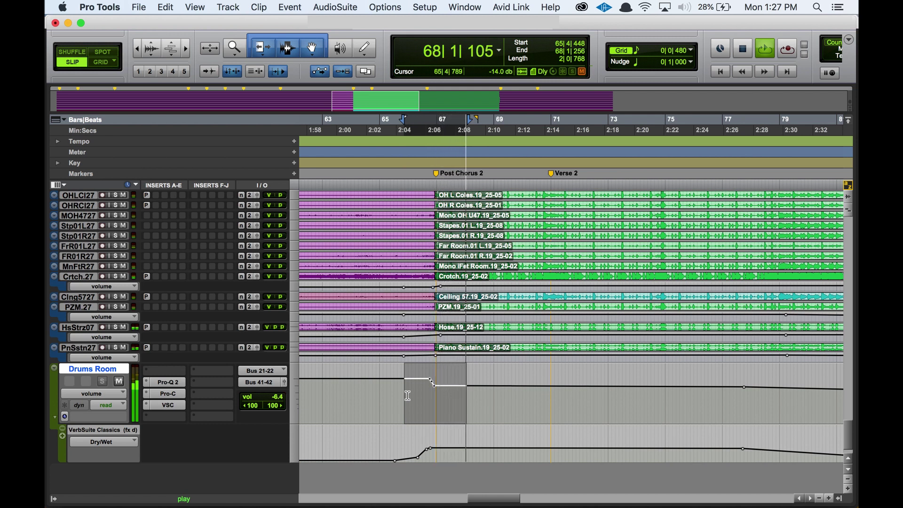
pyautogui.click(407, 396)
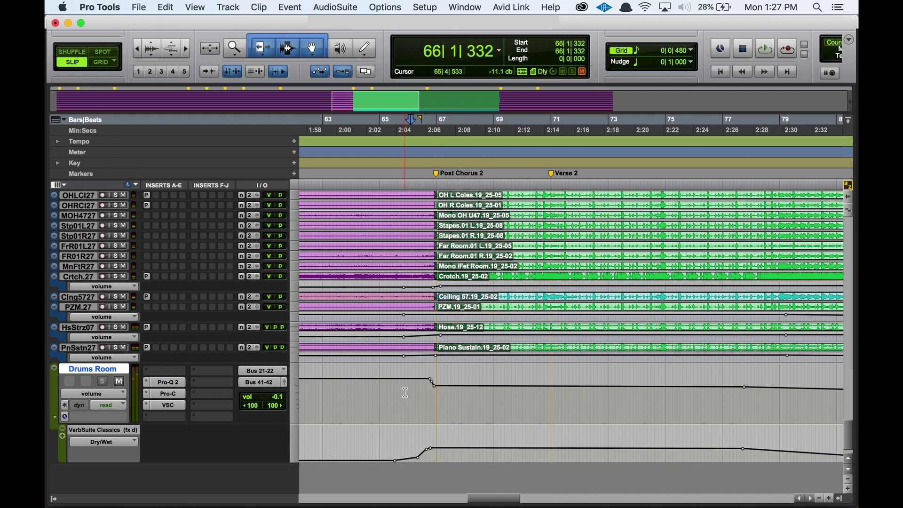
pyautogui.moveTo(405, 393); pyautogui.dragTo(461, 382)
pyautogui.scroll(-1, 462, 381)
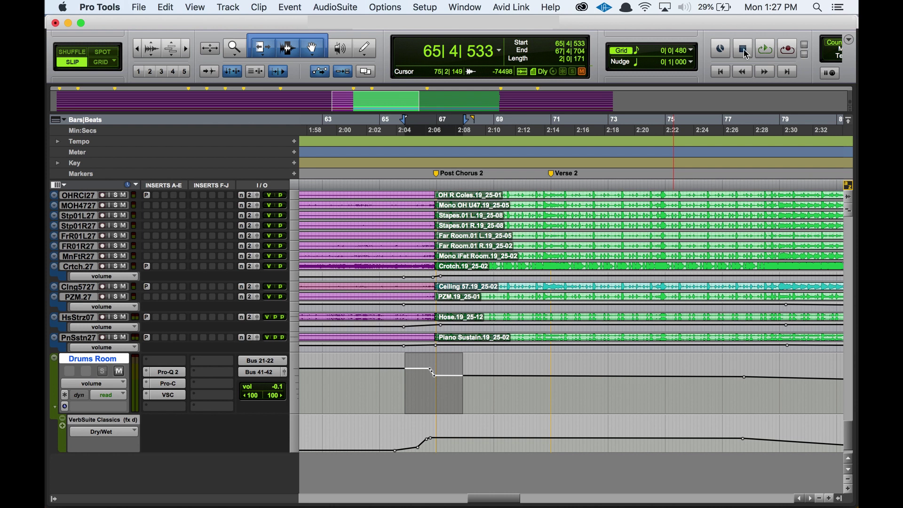
# - Turn Loop Playback off and back on from the Options menu, leaving the menu open
pyautogui.click(397, 8)
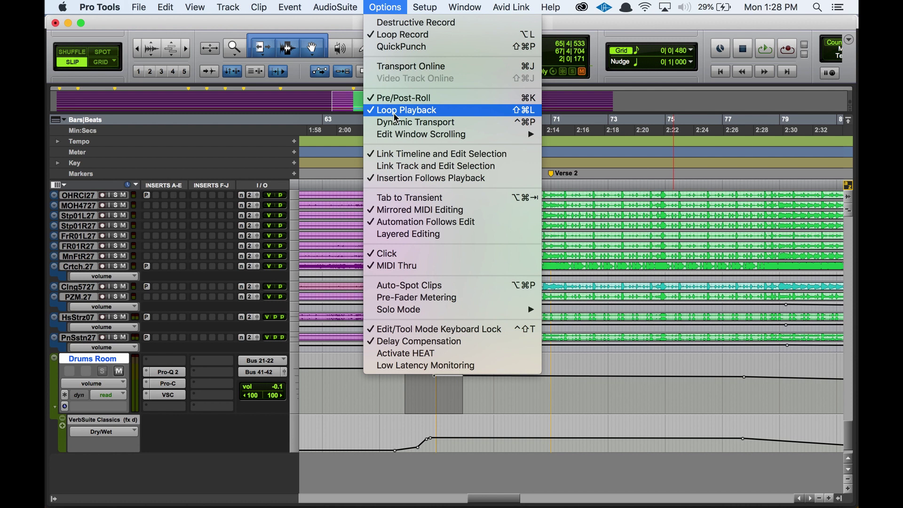
pyautogui.click(395, 113)
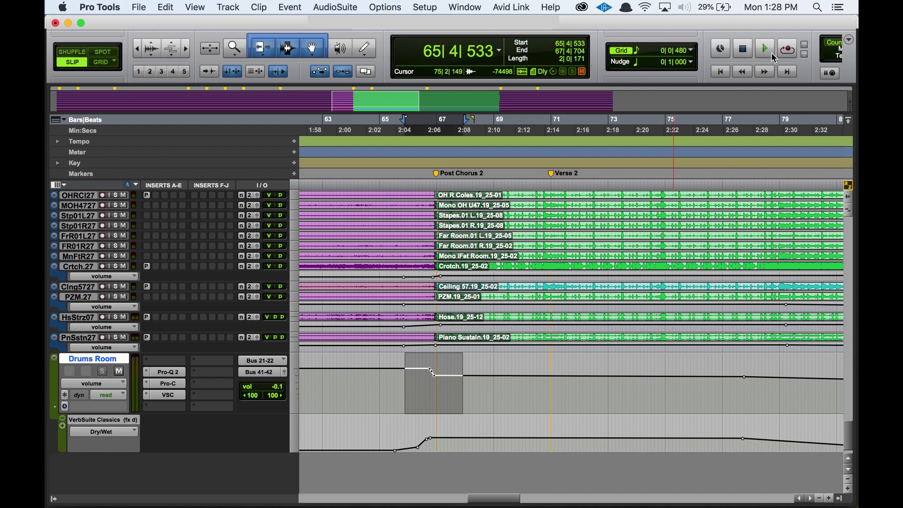
pyautogui.click(384, 7)
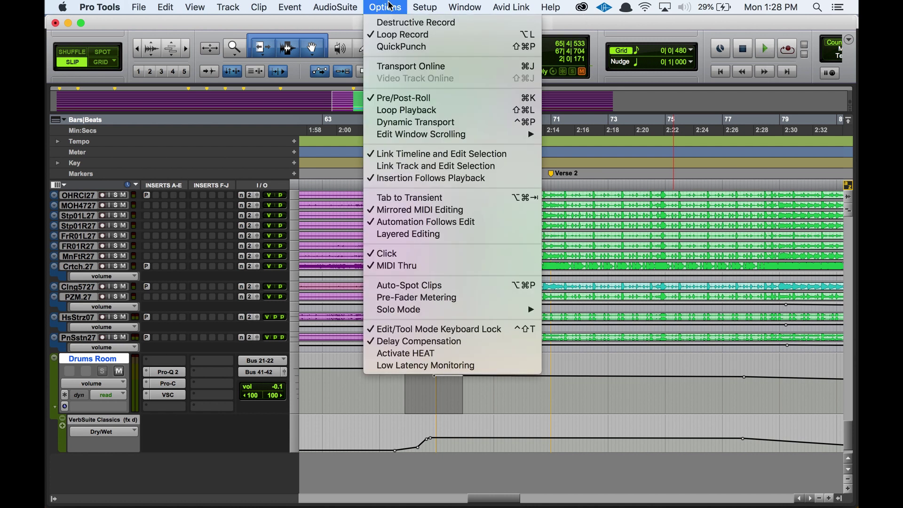
pyautogui.click(407, 110)
pyautogui.click(391, 7)
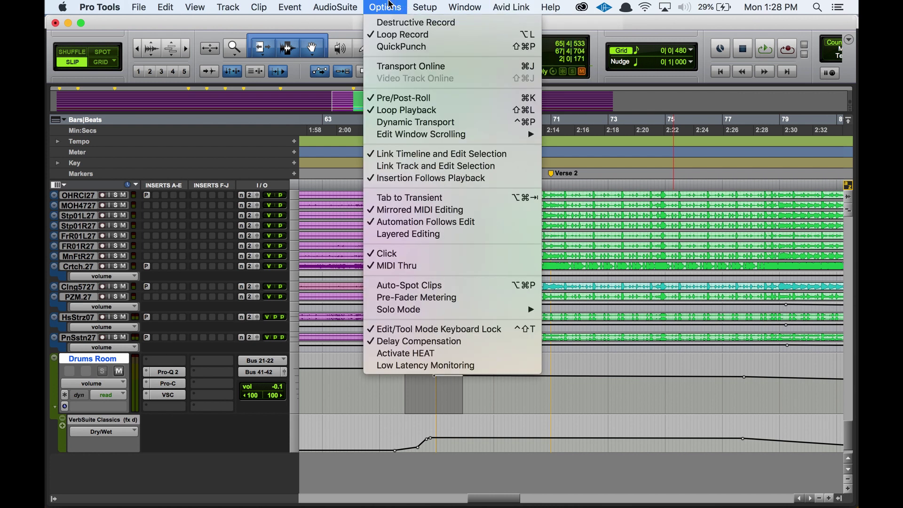
# - Toggle Loop Playback with Cmd+Shift+L and confirm in the Options menu that it is off
pyautogui.click(389, 6)
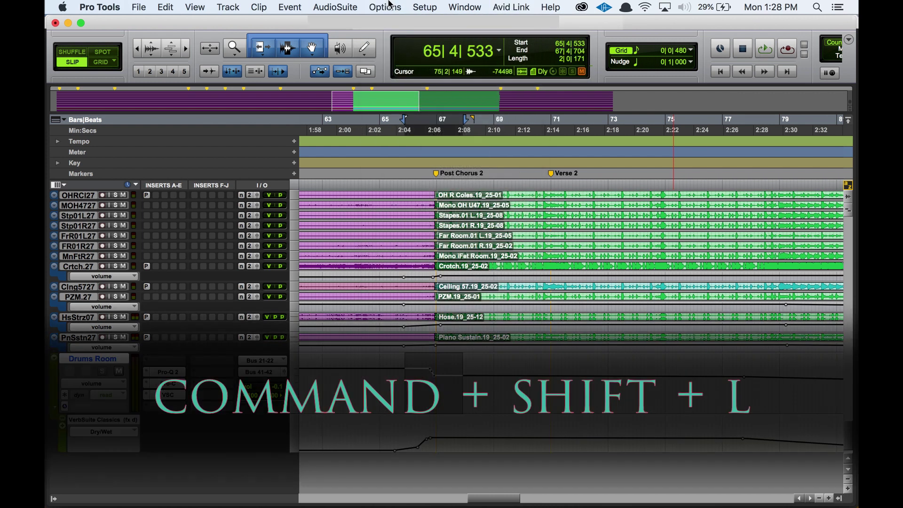
pyautogui.press('super+shift+l')
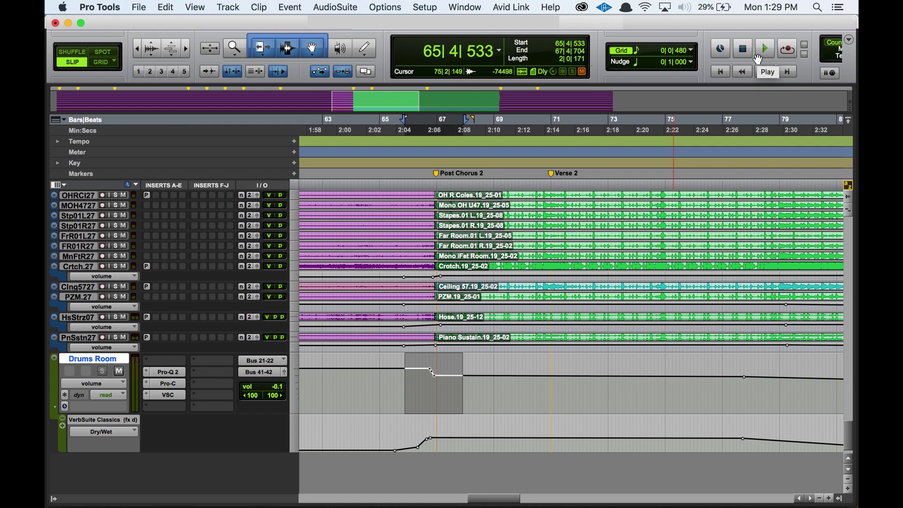
pyautogui.press('super+shift+l')
pyautogui.press('super+shift+l')
pyautogui.click(387, 7)
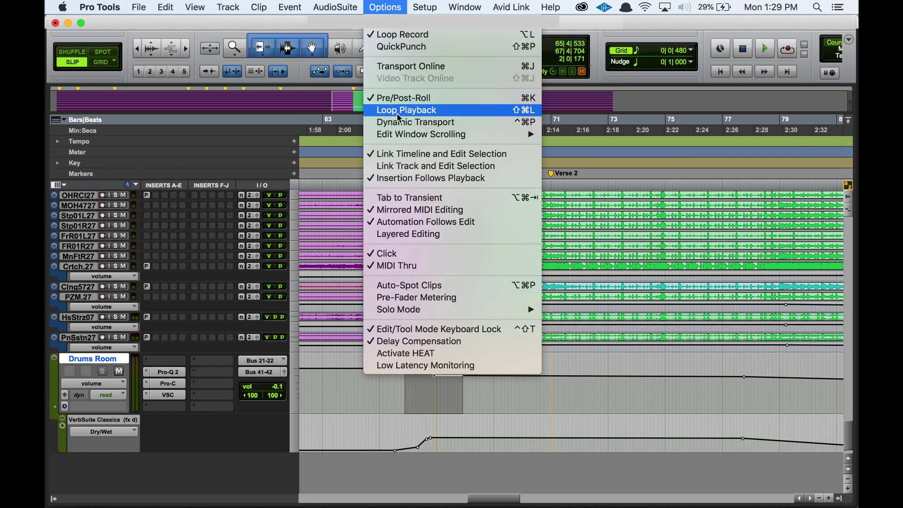
pyautogui.click(394, 10)
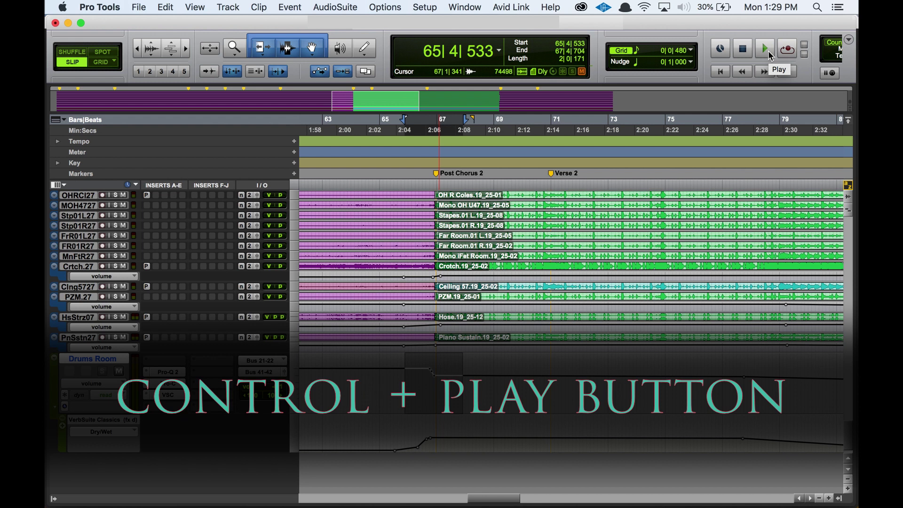
# - Toggle Loop Playback on, off, and on again via the Play button and keypad
pyautogui.keyDown('ctrl'); pyautogui.click(768, 50); pyautogui.keyUp('ctrl')
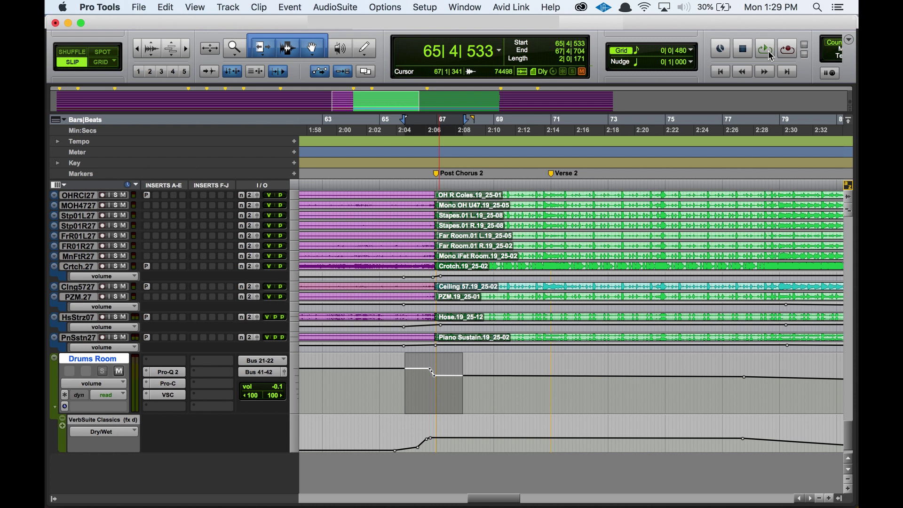
pyautogui.keyDown('ctrl'); pyautogui.click(768, 49); pyautogui.keyUp('ctrl')
pyautogui.press('KP_4')
# - Confirm Loop Playback in Options, clear the selection, and zoom into the Drums Room lane
pyautogui.click(386, 7)
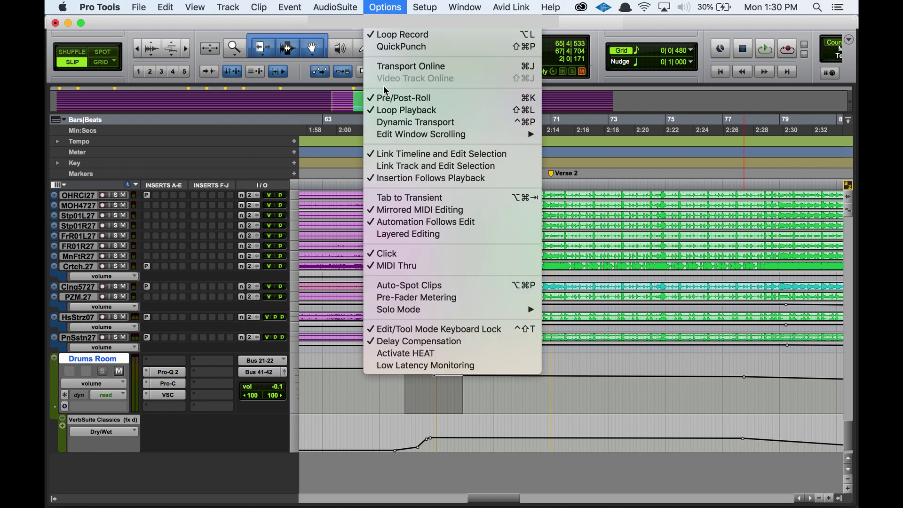
pyautogui.click(379, 5)
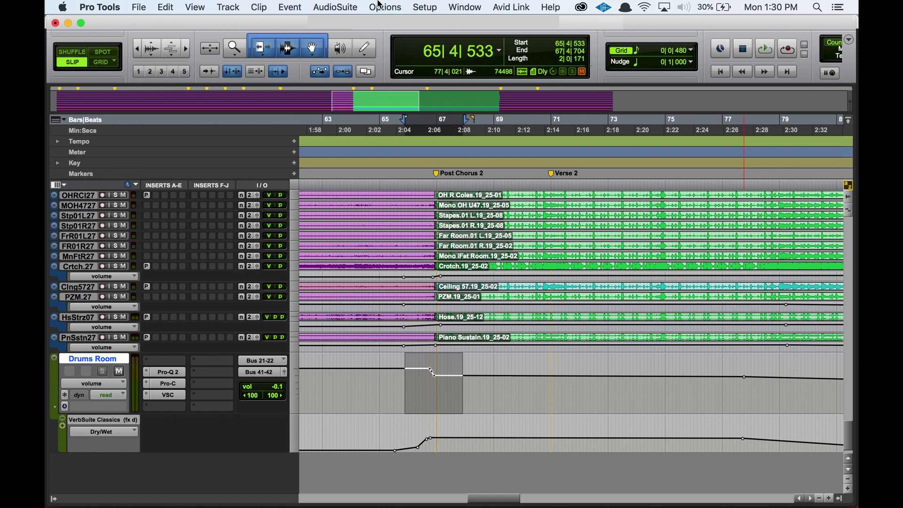
pyautogui.click(424, 380)
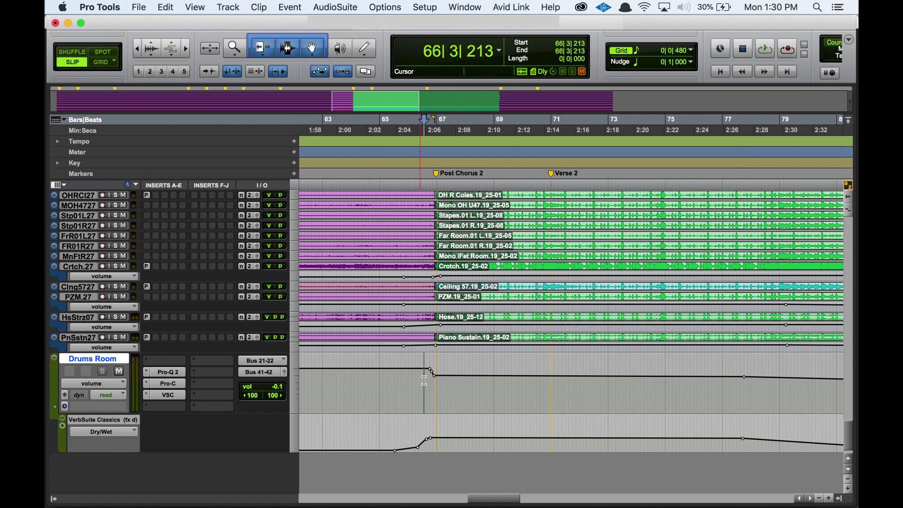
pyautogui.scroll(10, 425, 380)
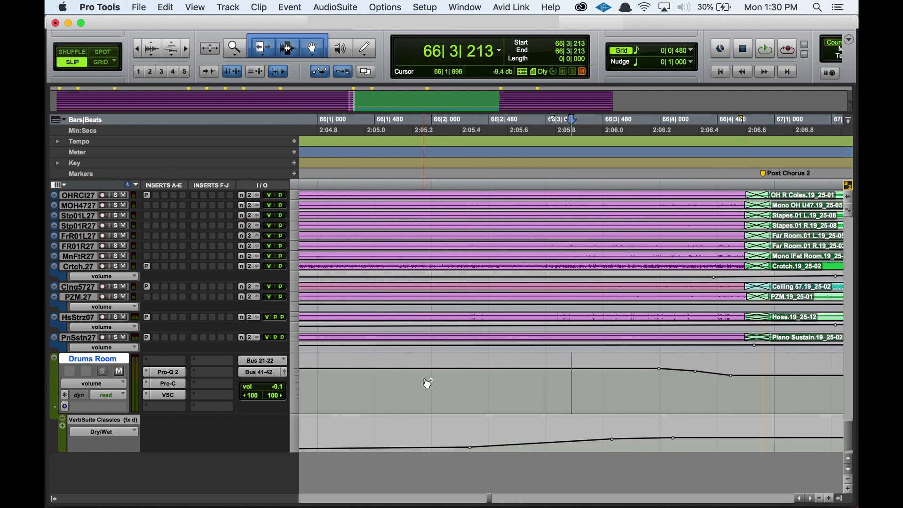
pyautogui.hscroll(5, 430, 380)
pyautogui.scroll(-1, 429, 380)
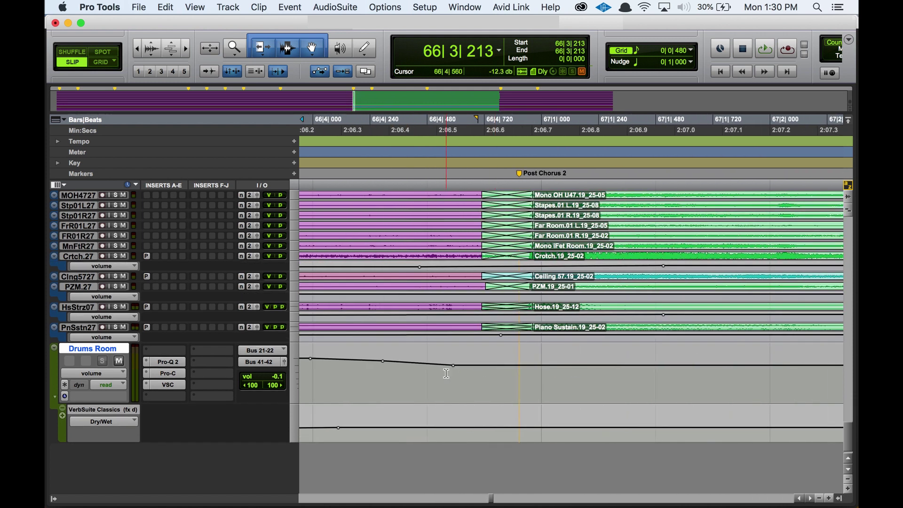
# - Audition a short Drums Room range, reselect 66|4|637 to 66|4|901, and zoom out
pyautogui.moveTo(463, 377); pyautogui.dragTo(503, 376)
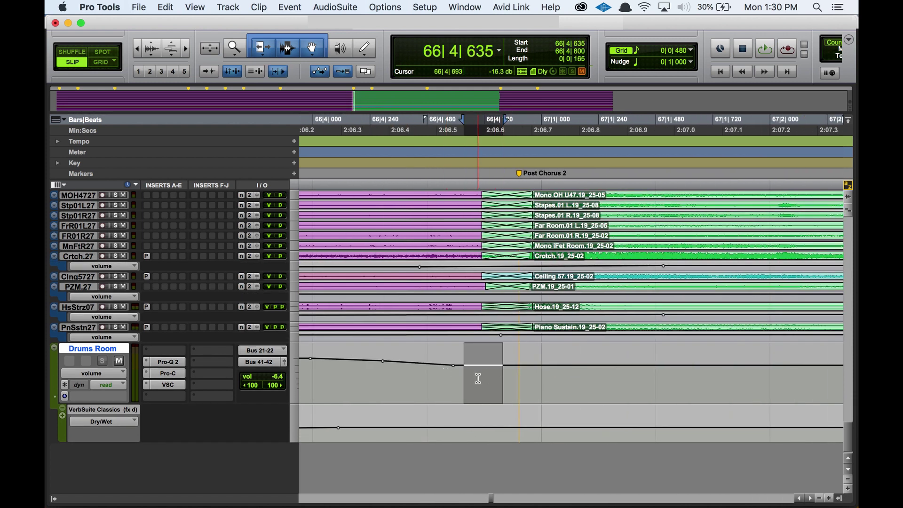
pyautogui.press('space')
pyautogui.press('space')
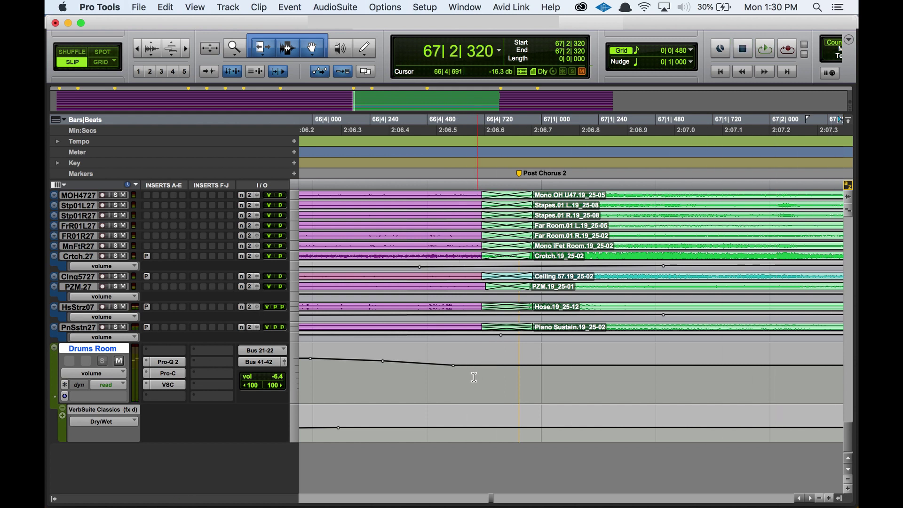
pyautogui.moveTo(465, 374); pyautogui.dragTo(527, 373)
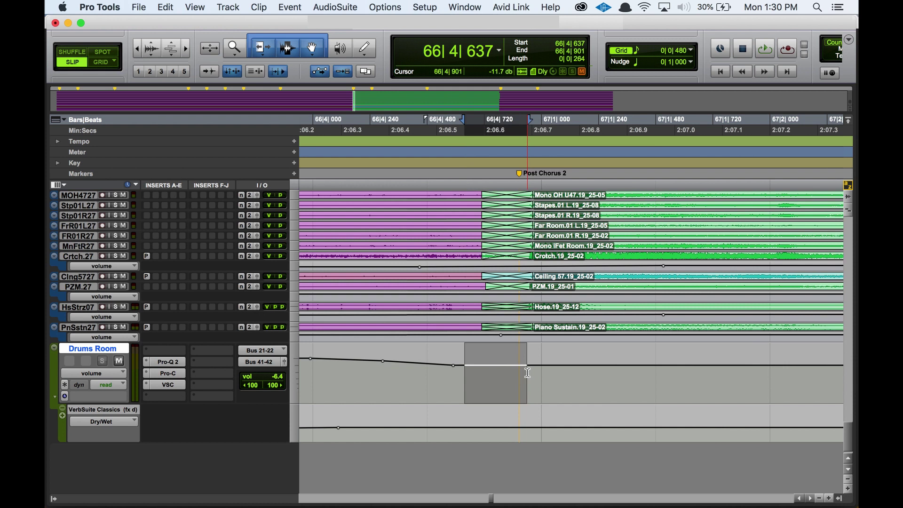
pyautogui.press('super+bracketleft')
pyautogui.press('super+bracketleft')
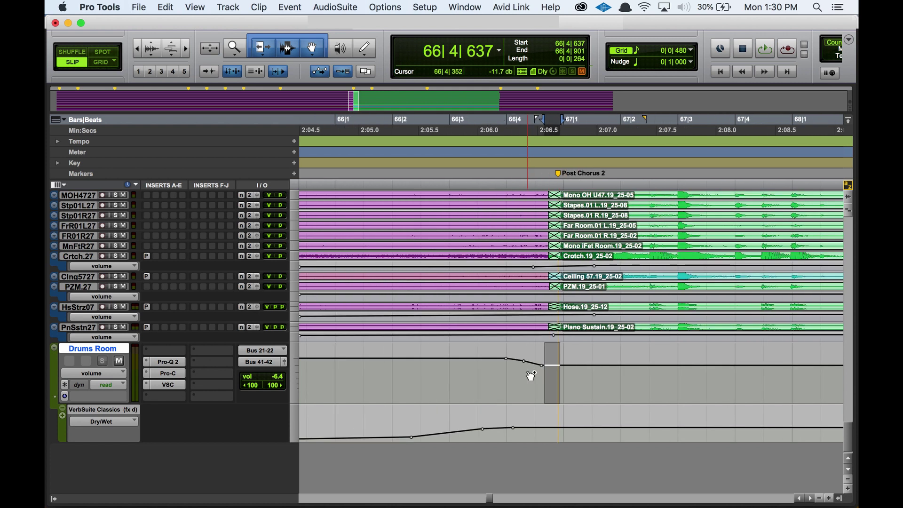
# - Zoom in and select Drums Room automation from 66|4|629, extending the end to 66|4|837
pyautogui.hscroll(-2, 531, 375)
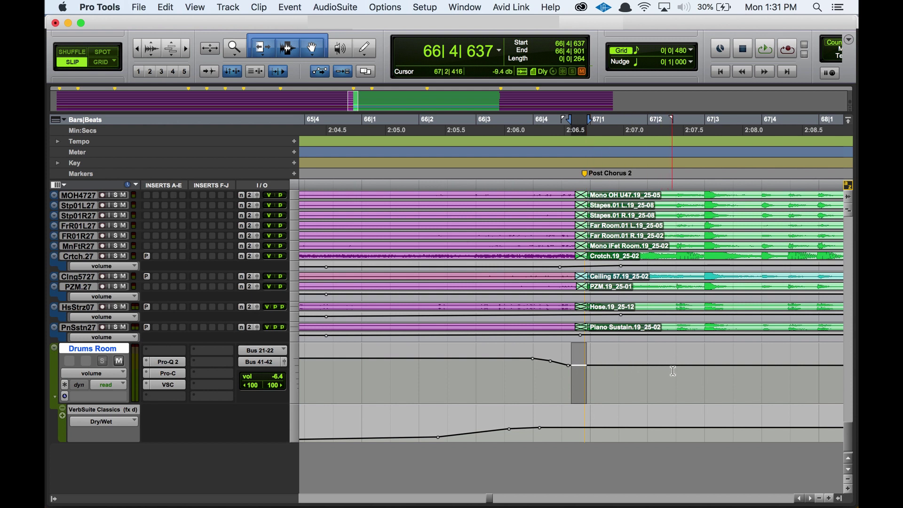
pyautogui.click(574, 383)
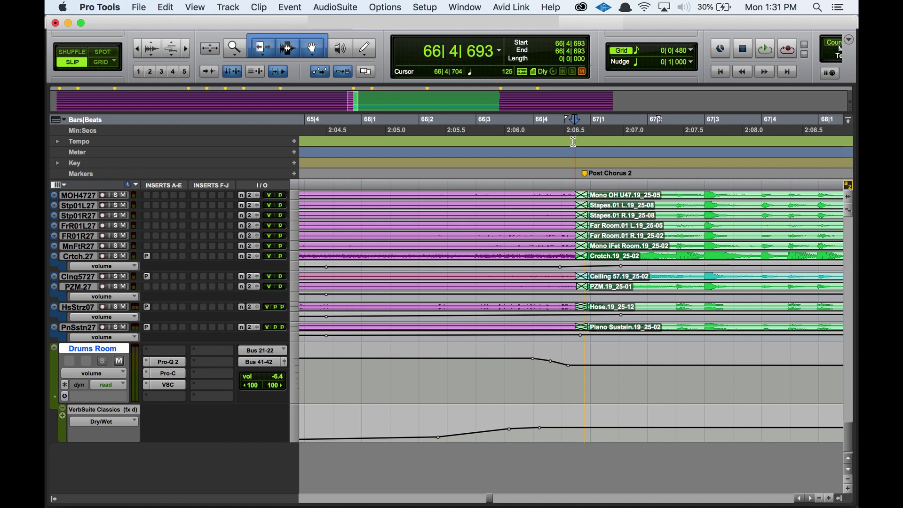
pyautogui.moveTo(575, 383); pyautogui.dragTo(586, 384)
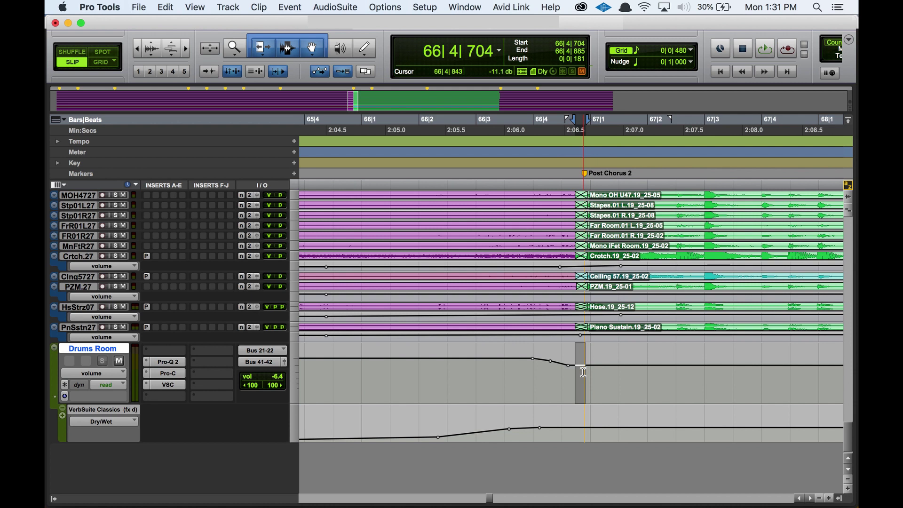
pyautogui.press('super+bracketright')
pyautogui.moveTo(565, 374); pyautogui.dragTo(575, 374)
pyautogui.keyDown('shift'); pyautogui.click(587, 373); pyautogui.keyUp('shift')
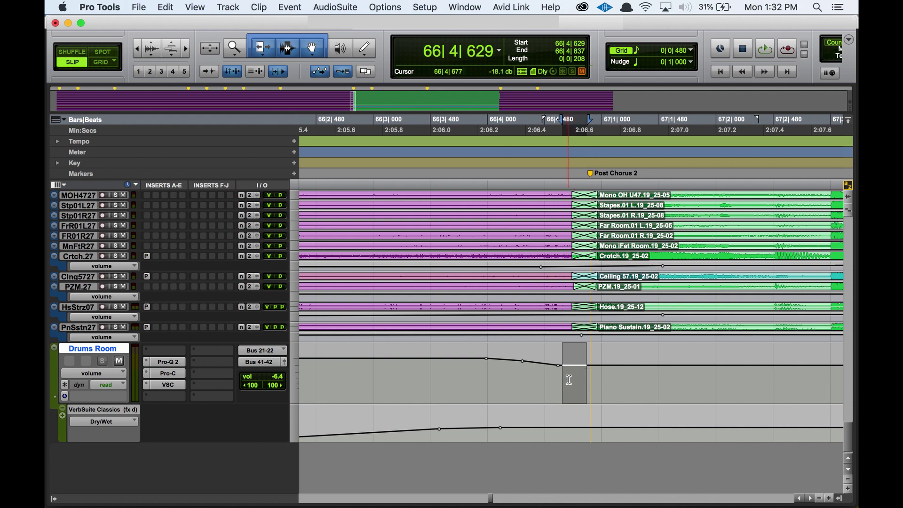
# - Play the short selection, then loop-play Drums Room from 66|4|480 to 67|1|880 and stop
pyautogui.press('space')
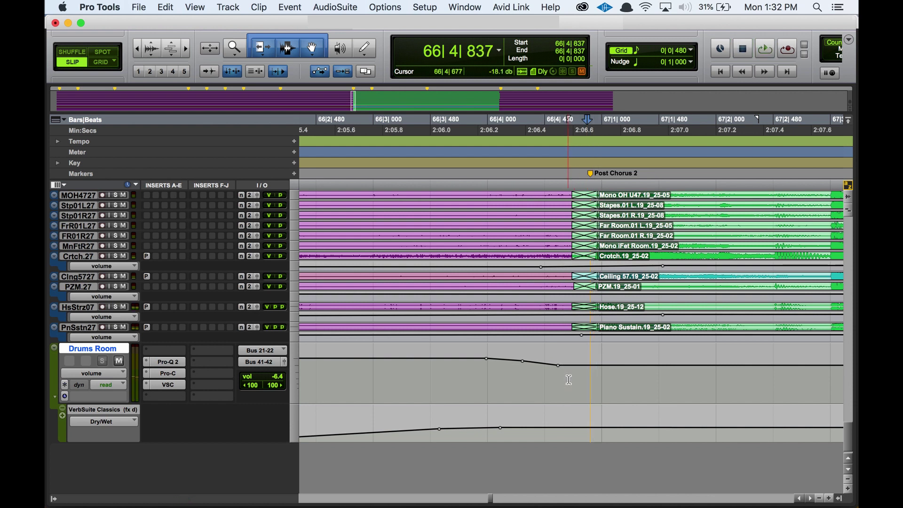
pyautogui.moveTo(546, 374); pyautogui.dragTo(706, 368)
pyautogui.press('space')
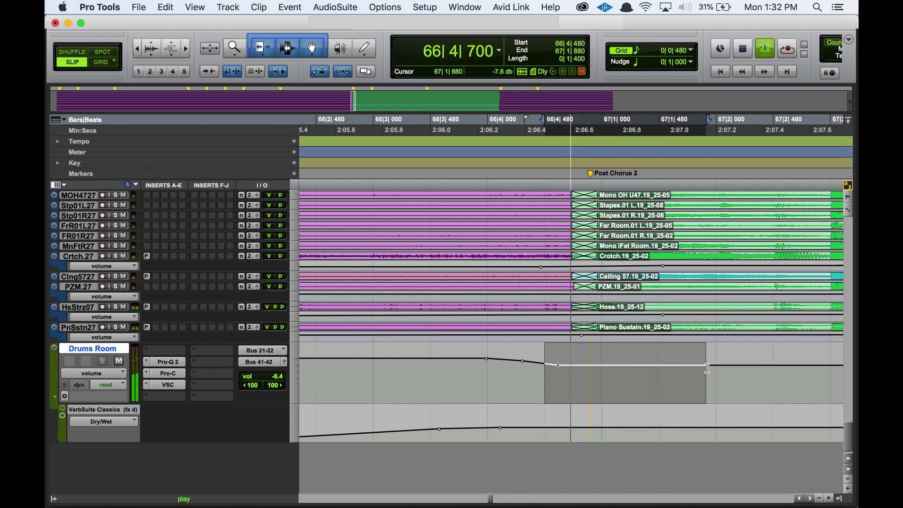
pyautogui.press('space')
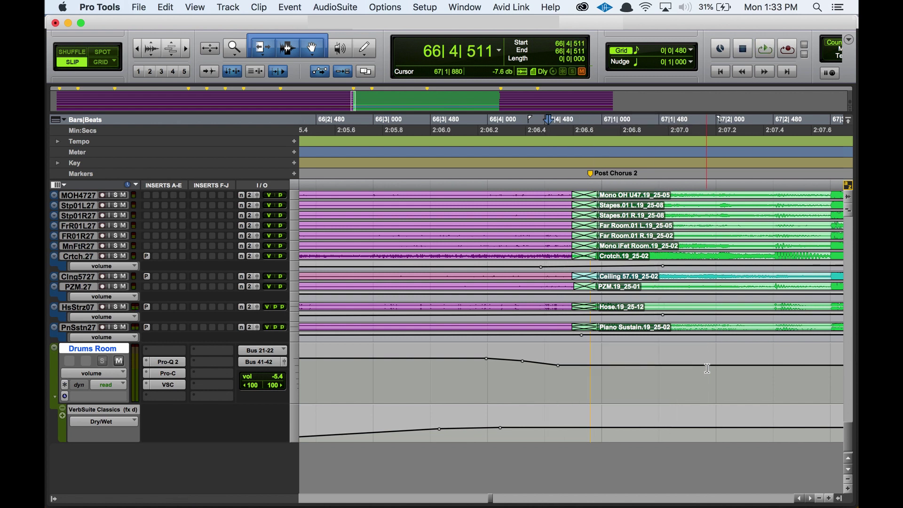